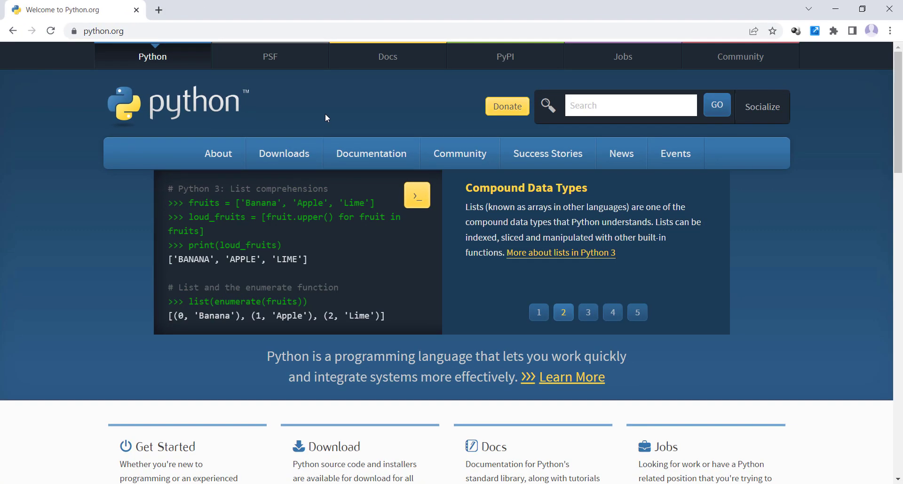
Step: Go to the python.org Downloads page and view its list of specific Python releases
mouse_move(288, 158)
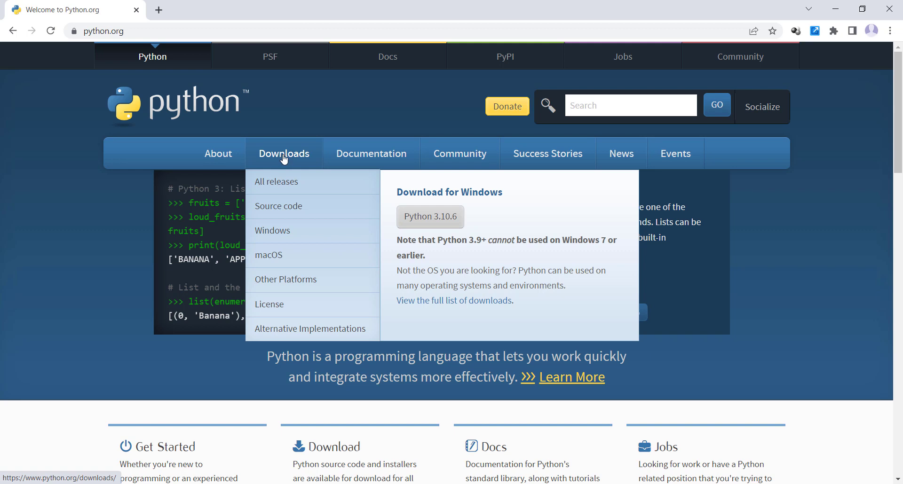
left_click(290, 154)
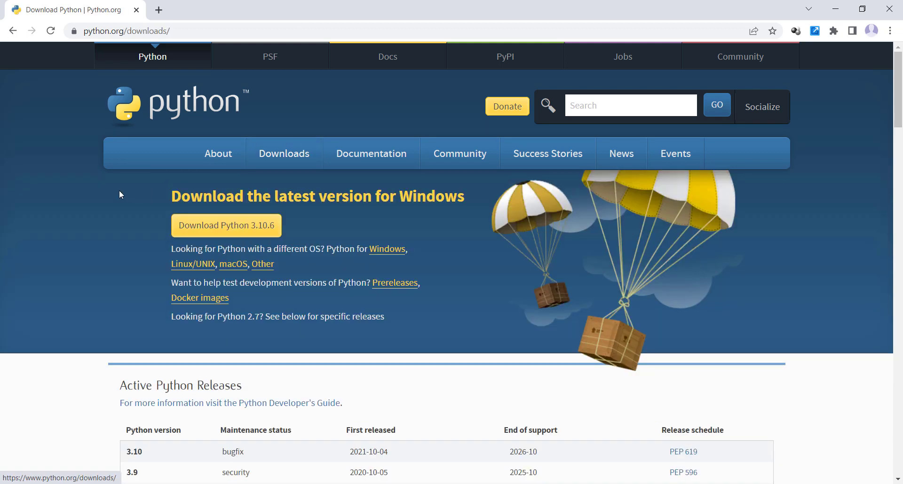
scroll(73, 206, "down", 10)
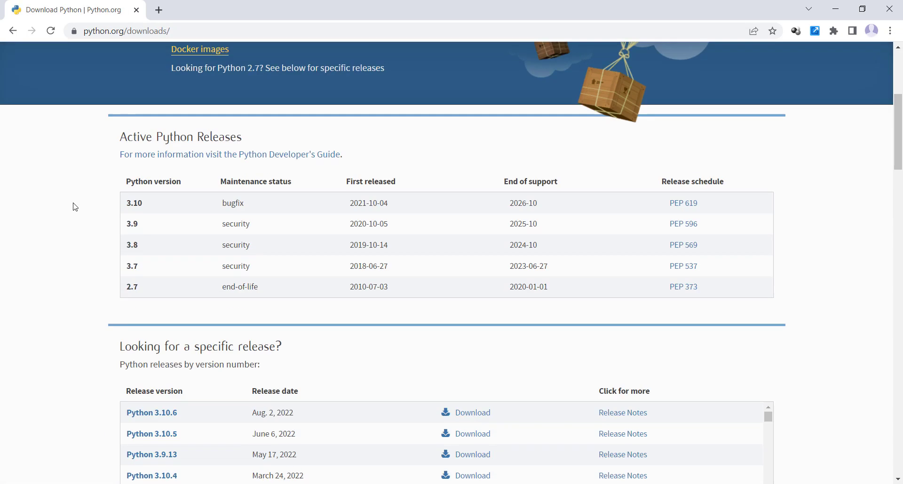
scroll(79, 194, "up", 1)
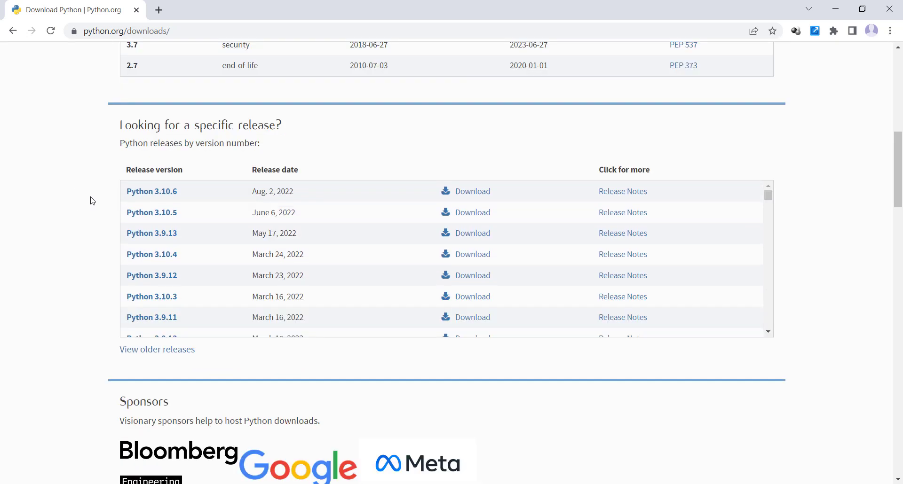
Step: Download the Python 3.10.6 Windows installer (64-bit) into the H:\Python\Python3.10.6 folder
left_click(146, 193)
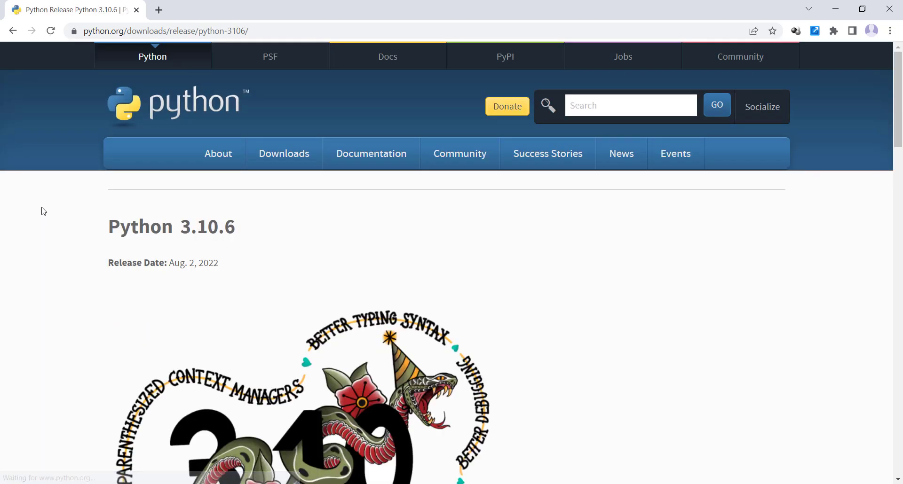
scroll(50, 209, "down", 7)
scroll(52, 209, "down", 18)
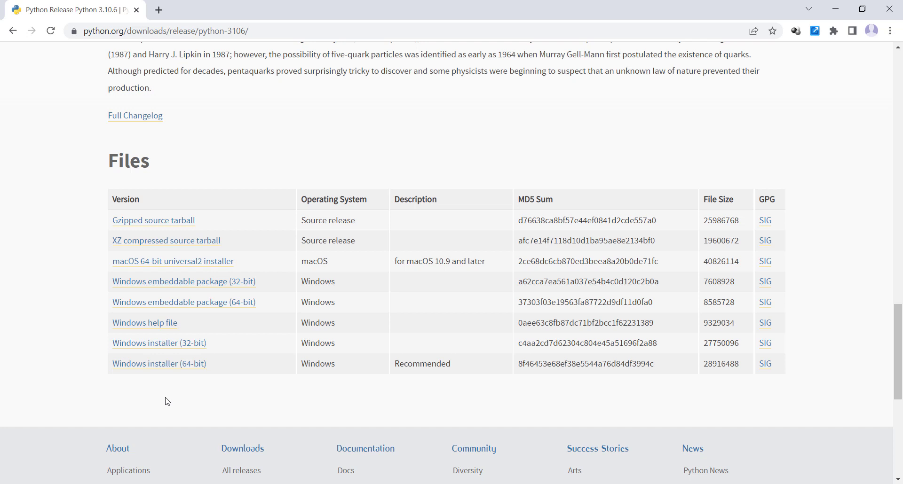
left_click(145, 370)
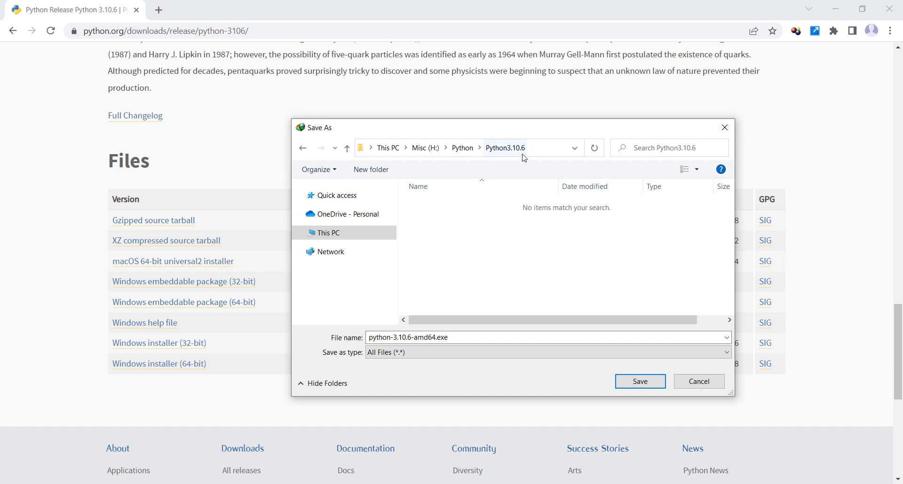
left_click(632, 382)
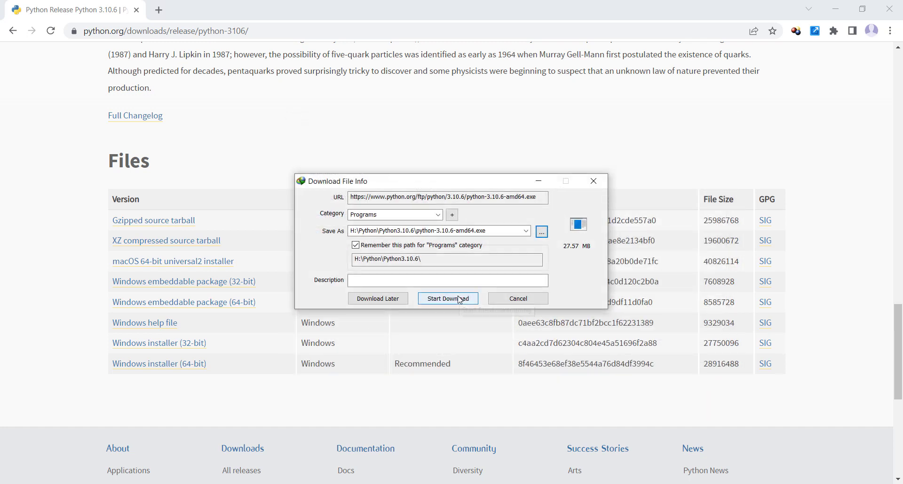
left_click(460, 300)
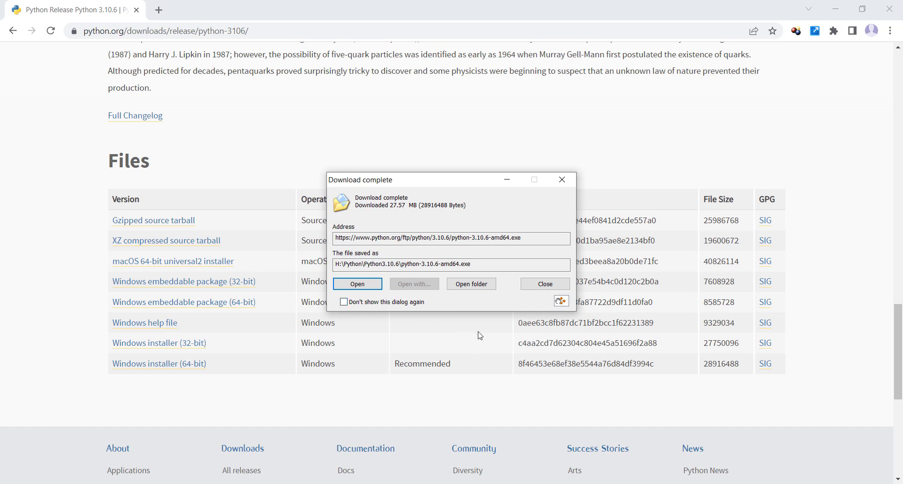
Step: Run python-3.10.6-amd64.exe as administrator from its download folder
left_click(471, 284)
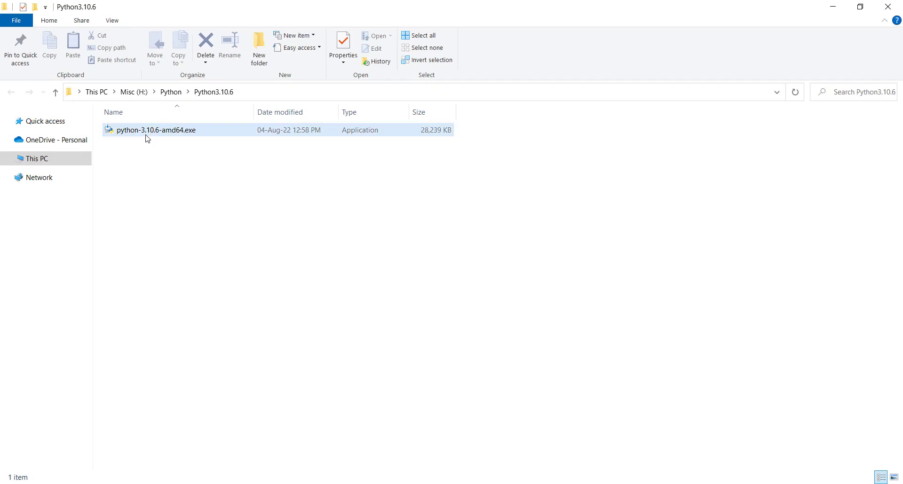
left_click(140, 136)
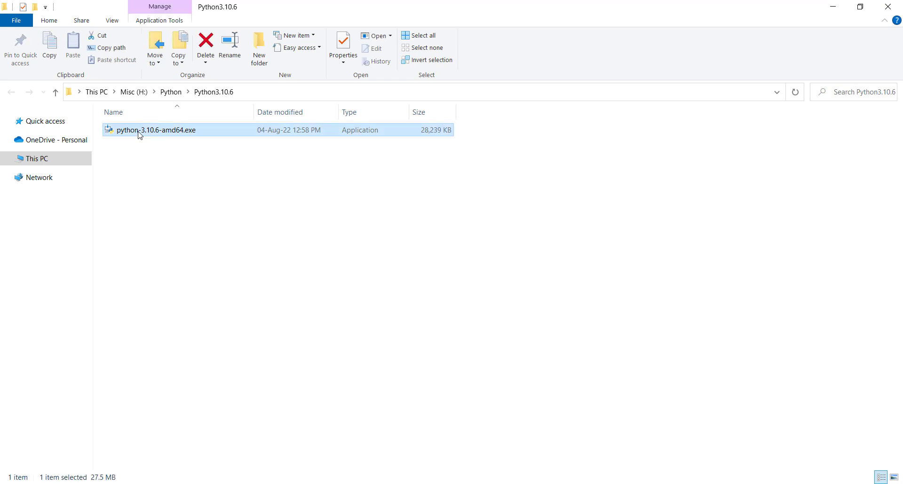
right_click(140, 136)
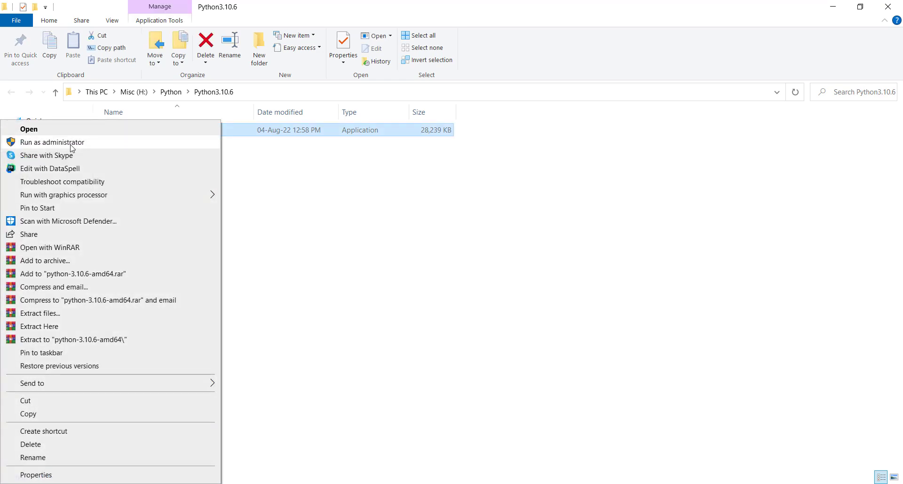
left_click(46, 142)
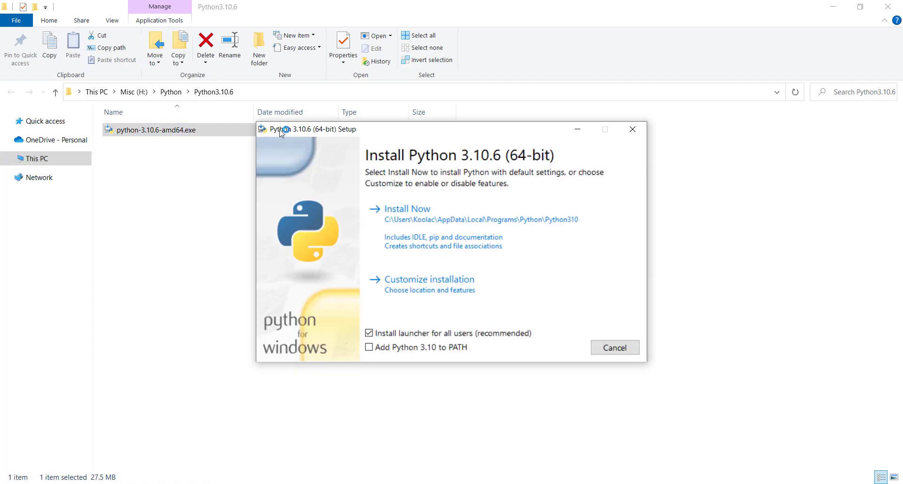
Step: Enable Add Python 3.10 to PATH and choose a customized installation, keeping the optional features
left_click(369, 348)
left_click(417, 291)
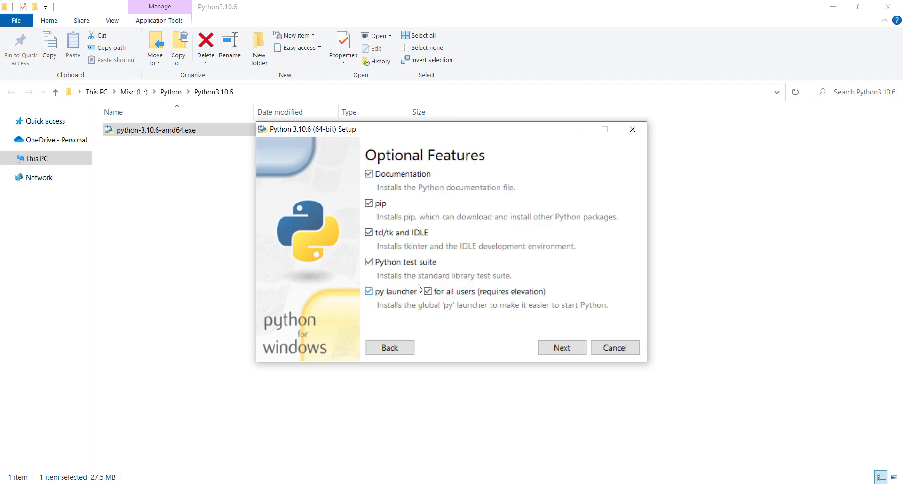
left_click(561, 349)
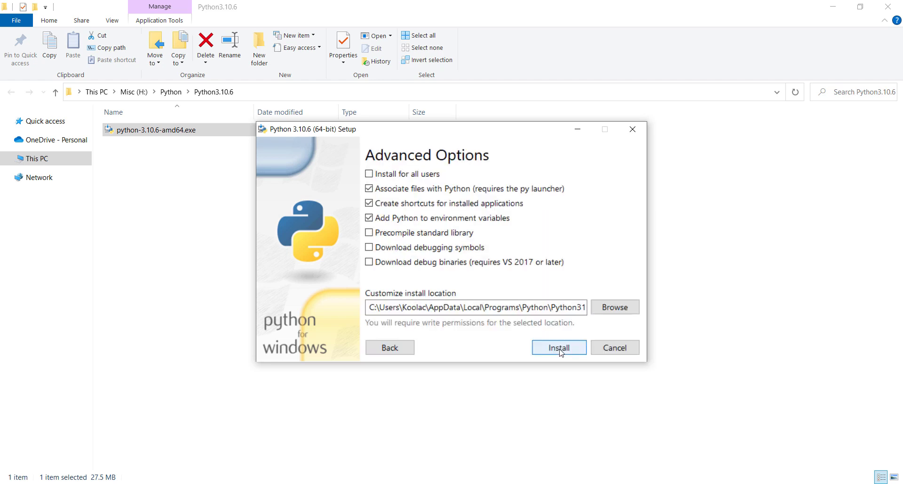
Step: Change the install location to the Python3106 folder, install Python 3.10.6, and close setup
left_click(463, 308)
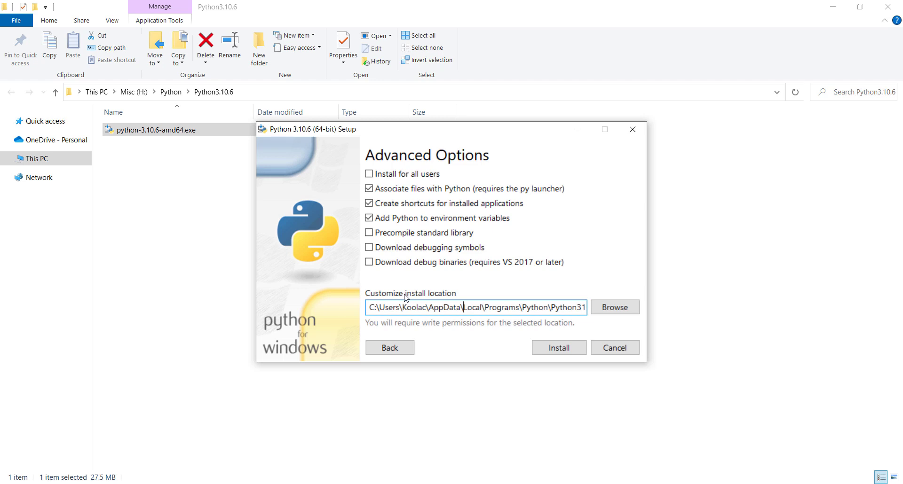
double_click(438, 309)
key("BackSpace")
type("C:\\Users\\Koolac\\Python\\Python3106")
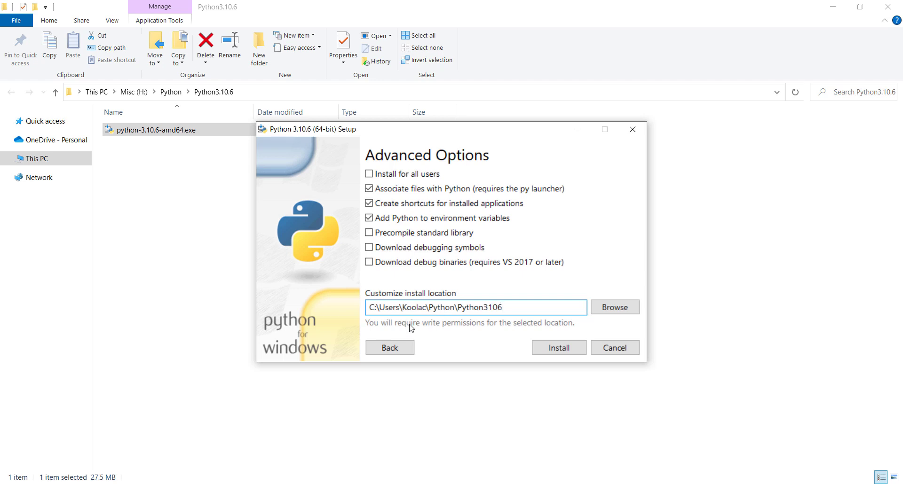
left_click_drag(468, 302, 364, 311)
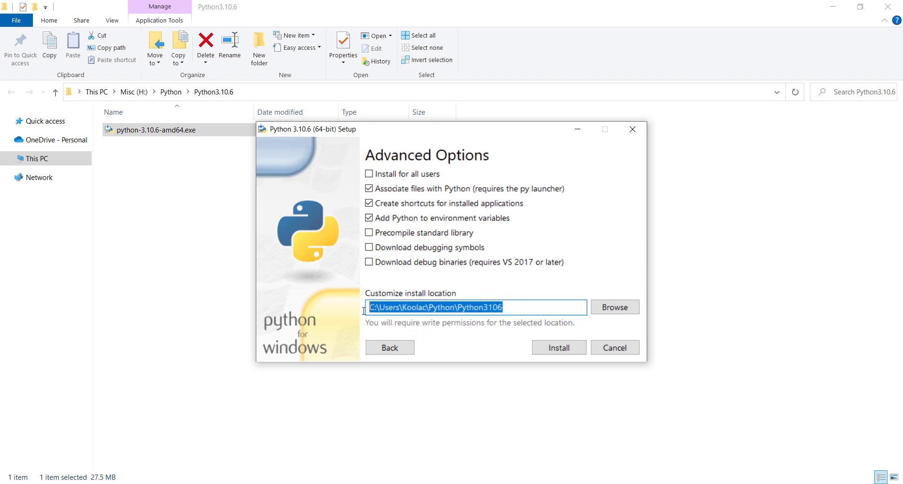
left_click(502, 308)
left_click(555, 351)
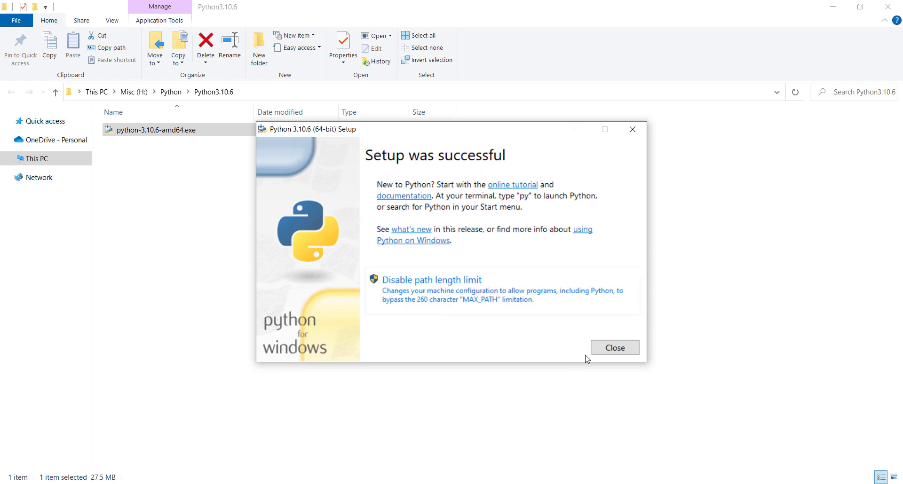
left_click(615, 347)
Step: Search the Start menu for idle and launch IDLE (Python 3.10 64-bit)
left_click(644, 231)
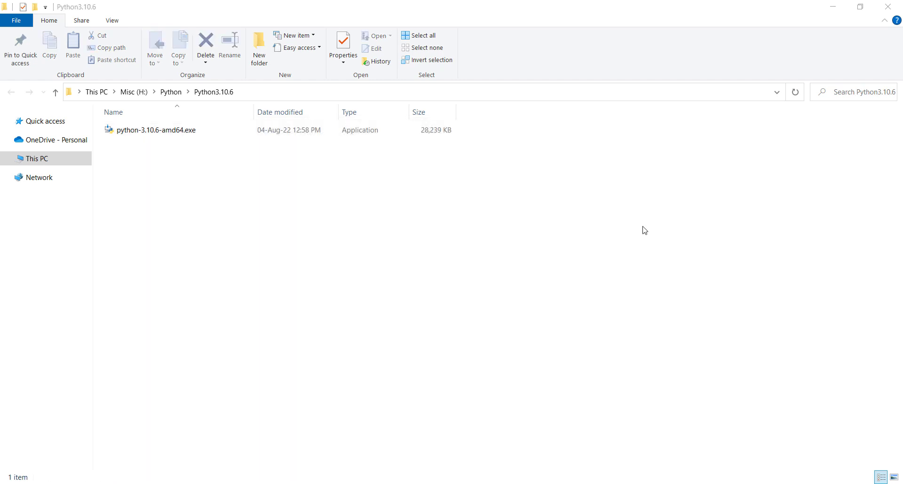
left_click(500, 259)
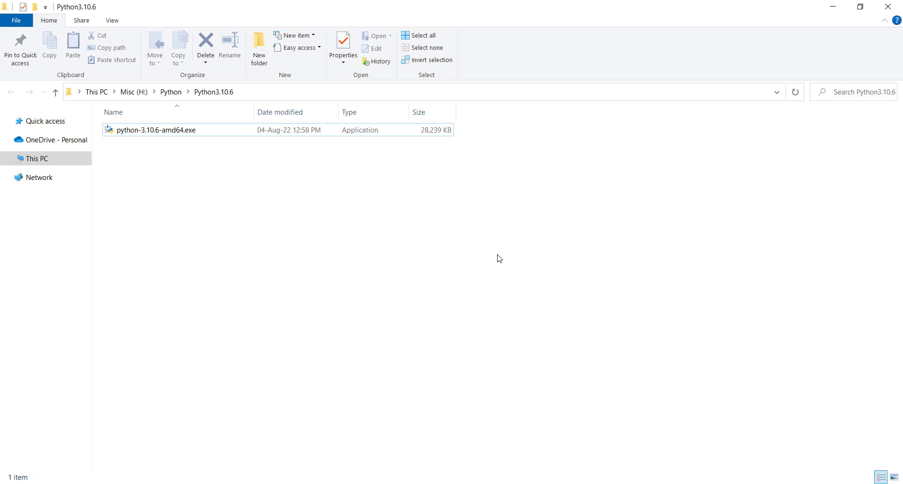
key("super")
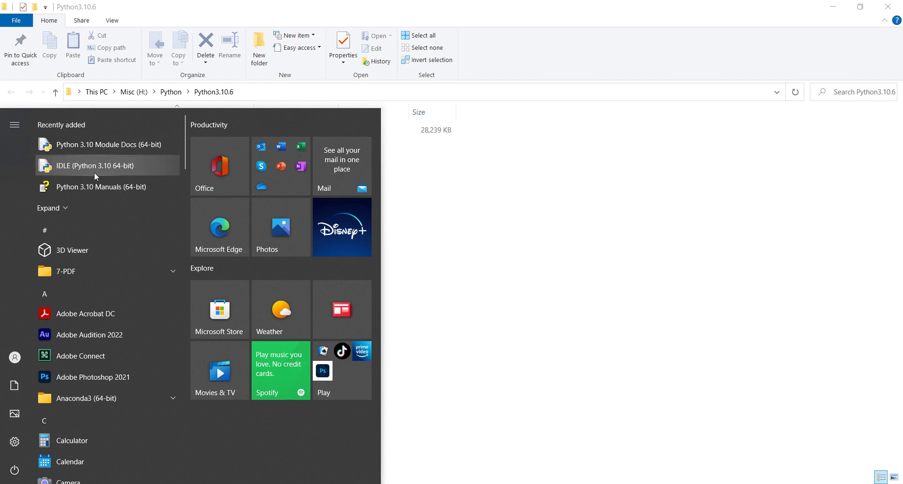
left_click(551, 246)
key("super")
type("idle")
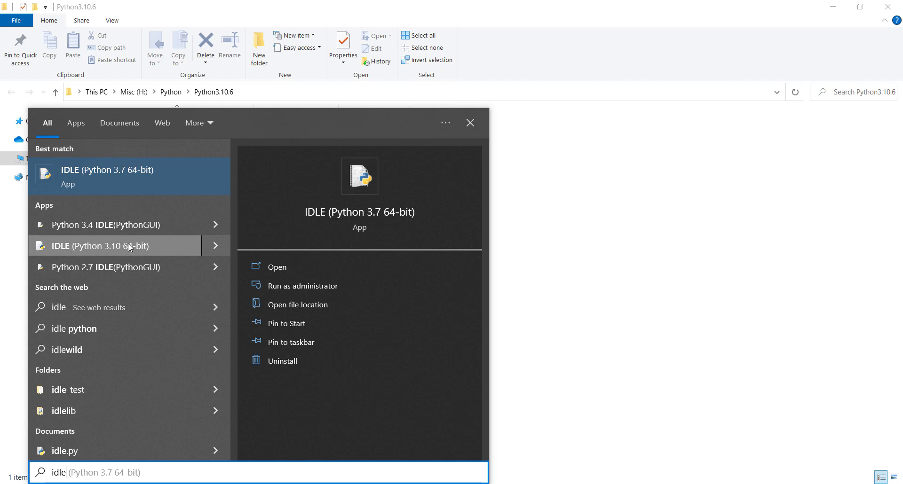
left_click(87, 249)
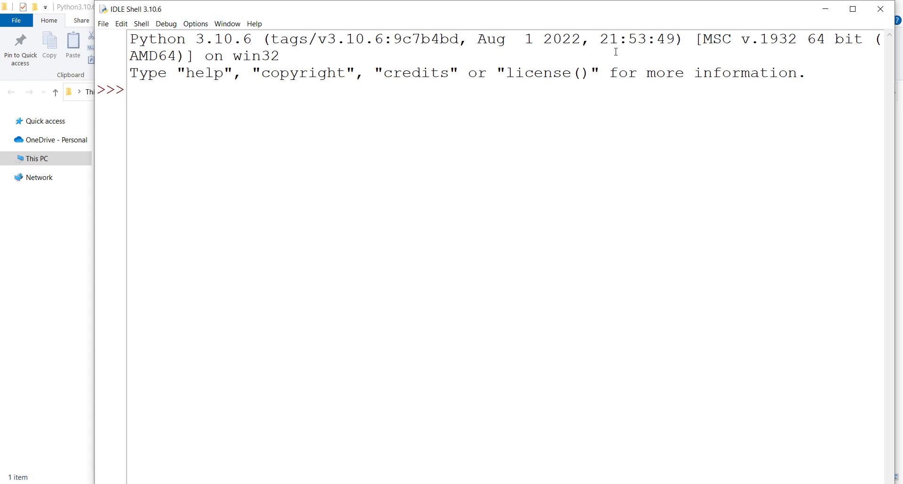
Step: Maximize the IDLE Shell and run print(5*9), which outputs 45
left_click(853, 9)
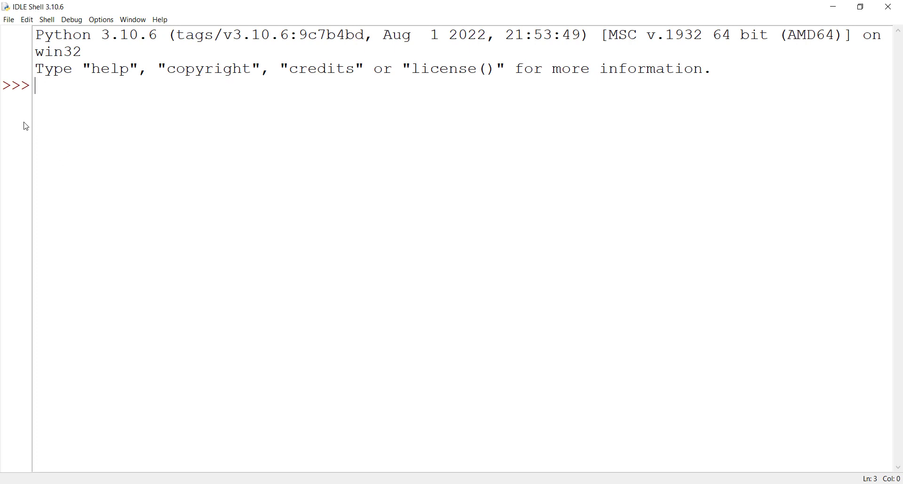
type("print")
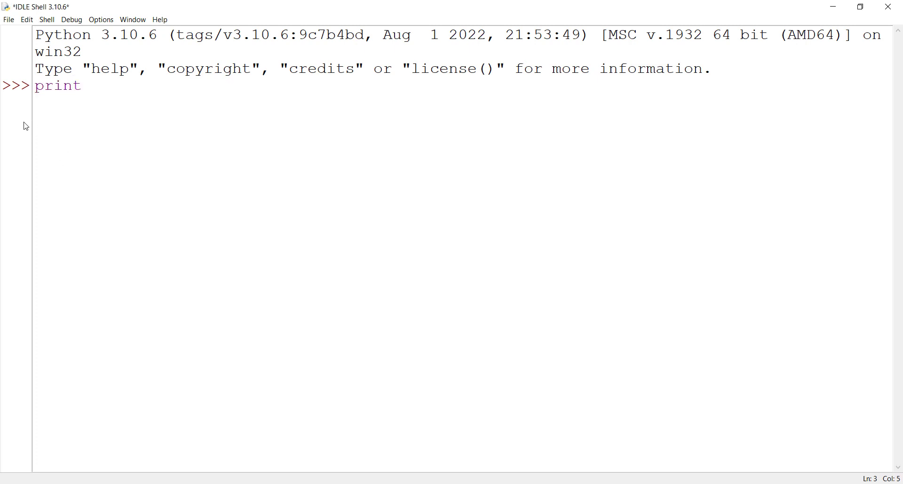
type("(5")
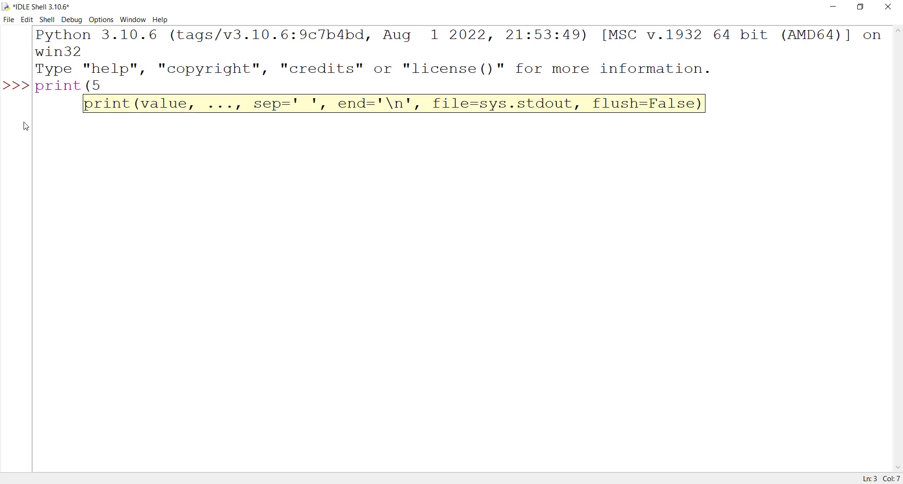
type("*9)")
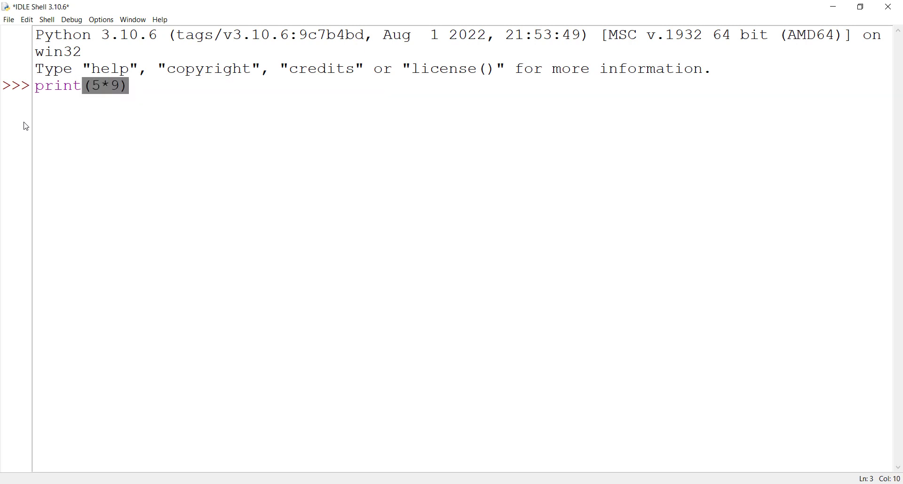
key("Return")
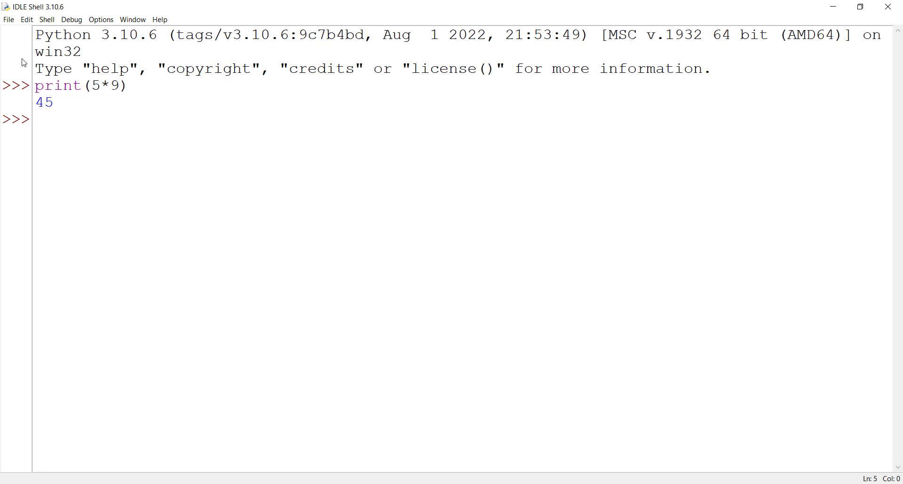
left_click(8, 19)
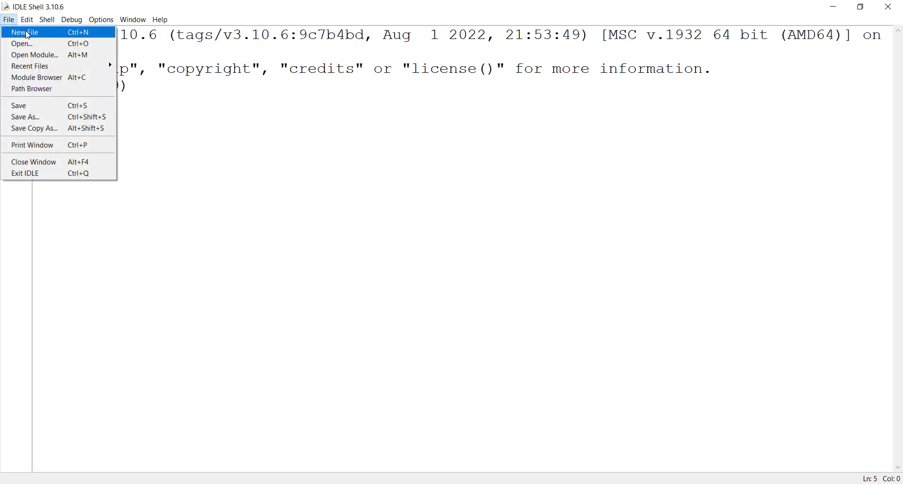
Step: Create a new script containing print("Hi") and print(5*8)
left_click(16, 33)
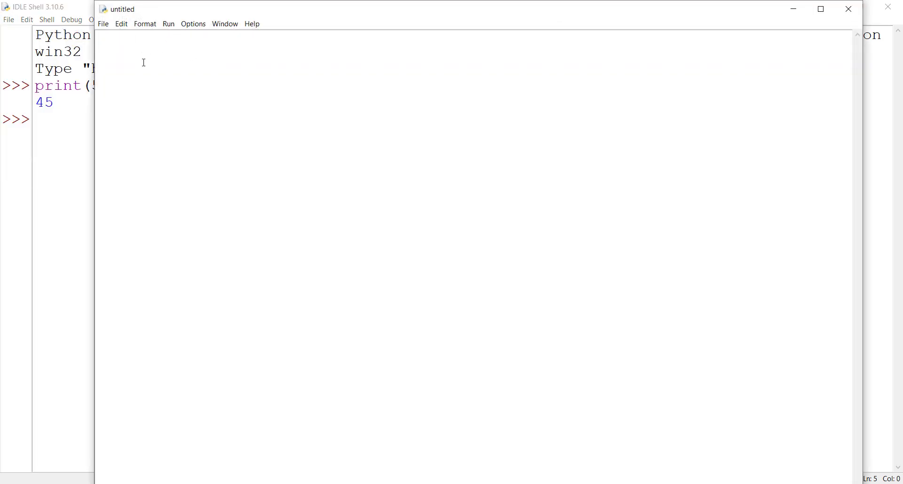
type("print()")
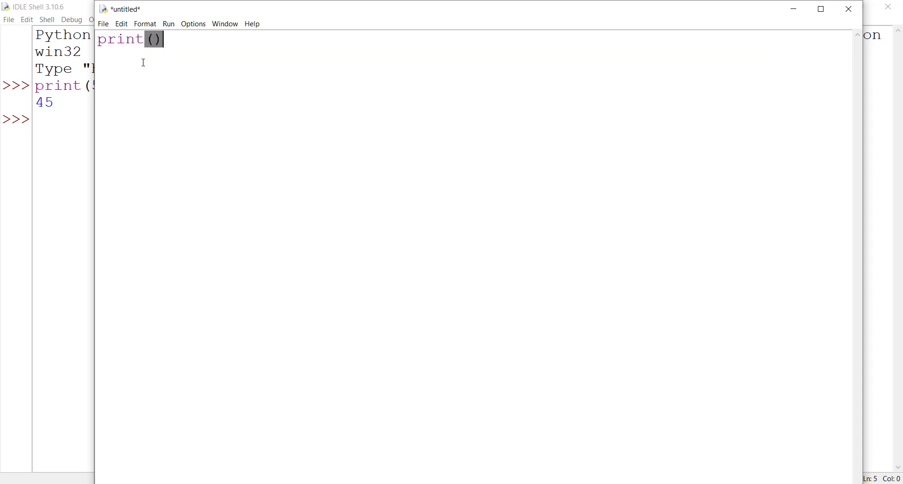
key("Left")
type("\"\"")
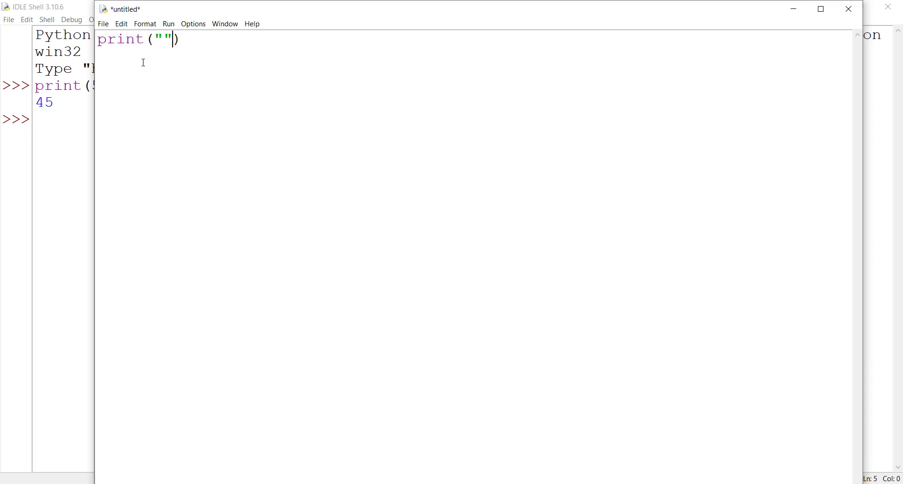
type("Hiprint(5*8)")
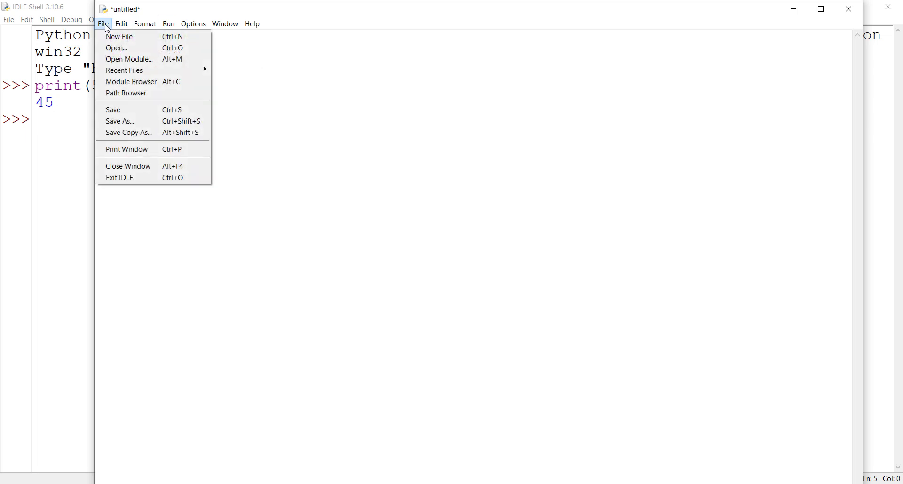
Step: Save the script as Code01.py in the H:/YouTube/python folder
left_click(114, 110)
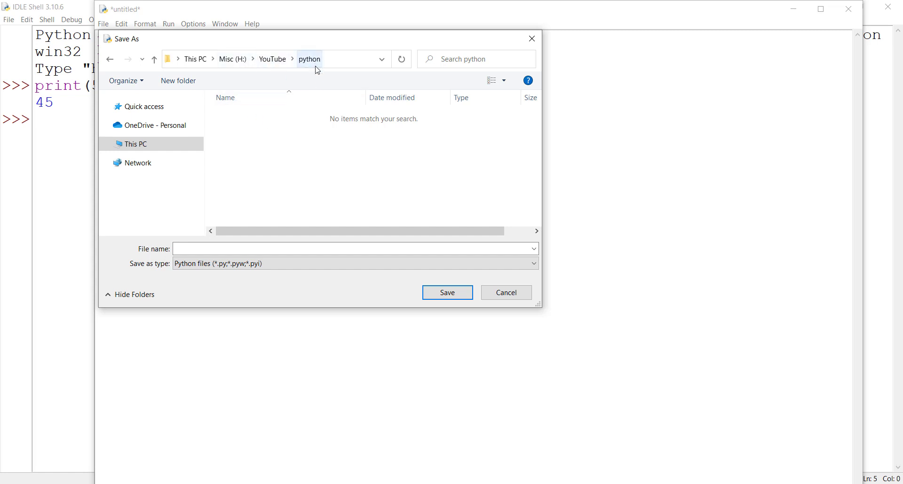
left_click(225, 248)
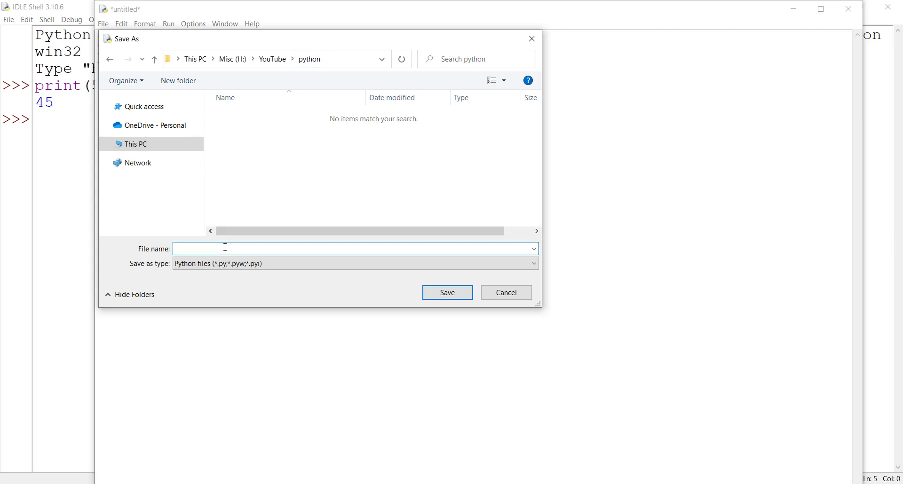
type("Code01")
left_click(447, 293)
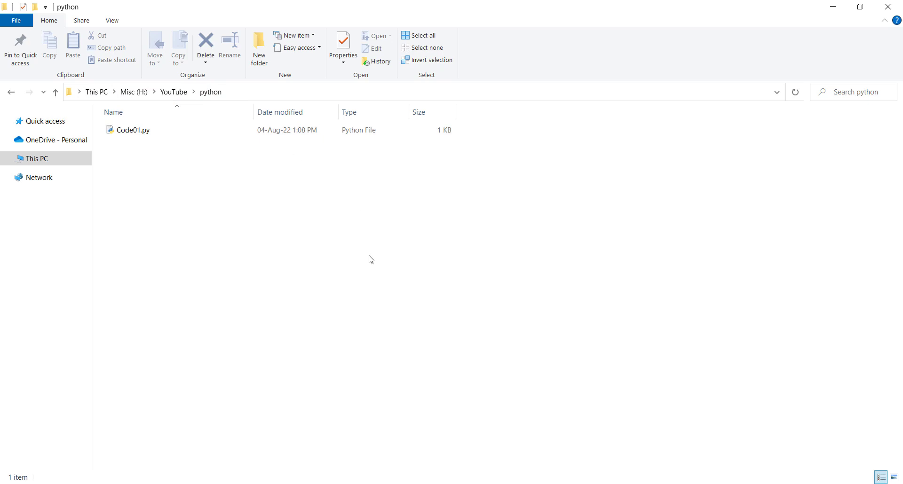
key("alt+Tab")
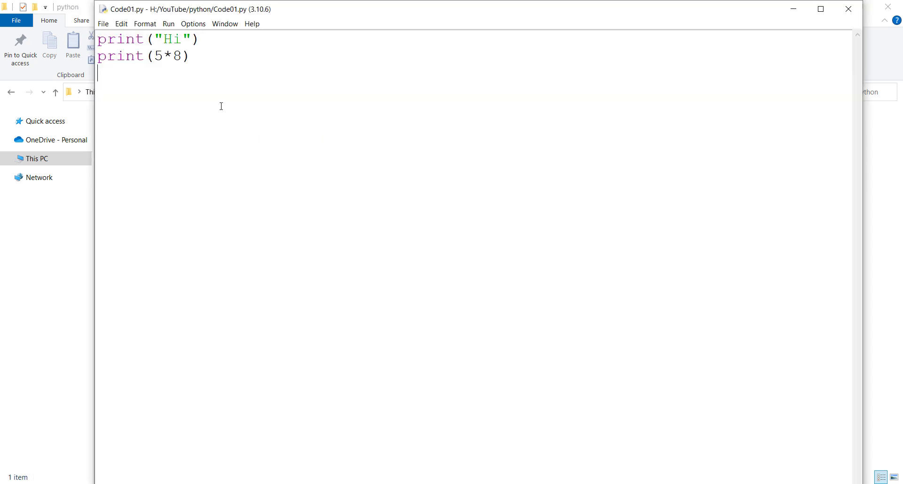
Step: Run Code01.py as a module and check the shell output Hi and 40
left_click(168, 23)
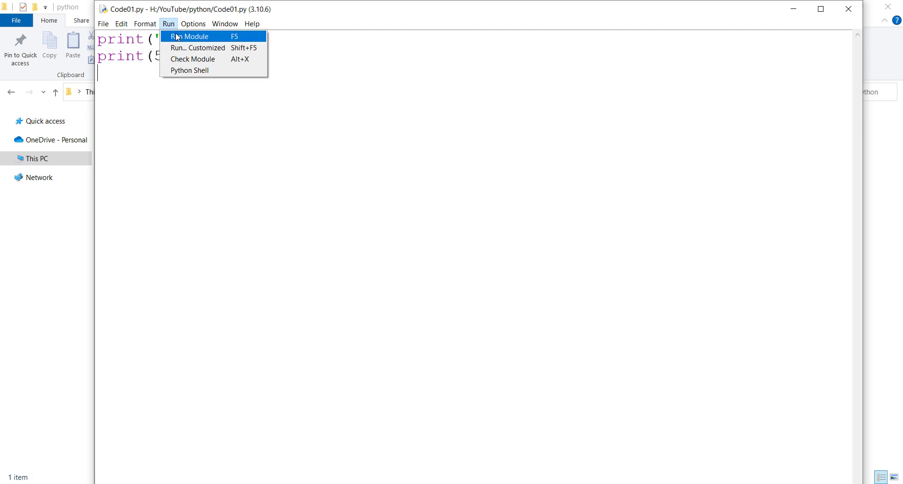
left_click(179, 38)
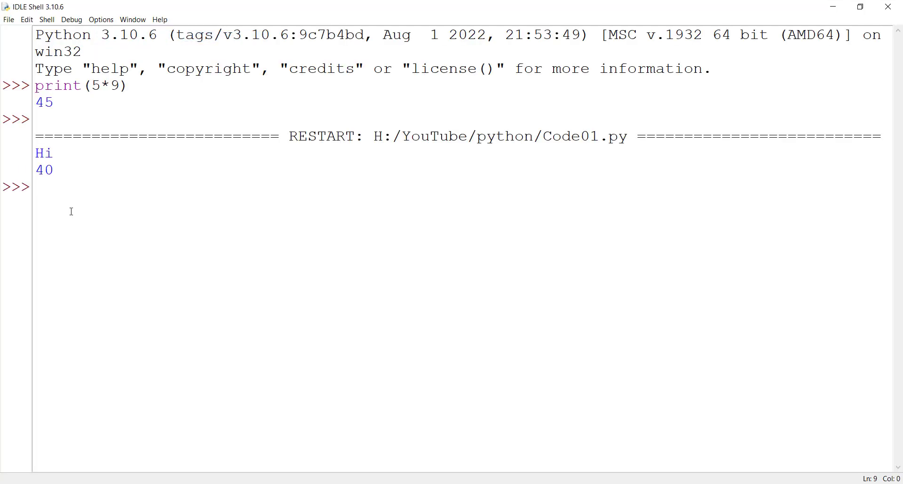
left_click_drag(59, 152, 35, 170)
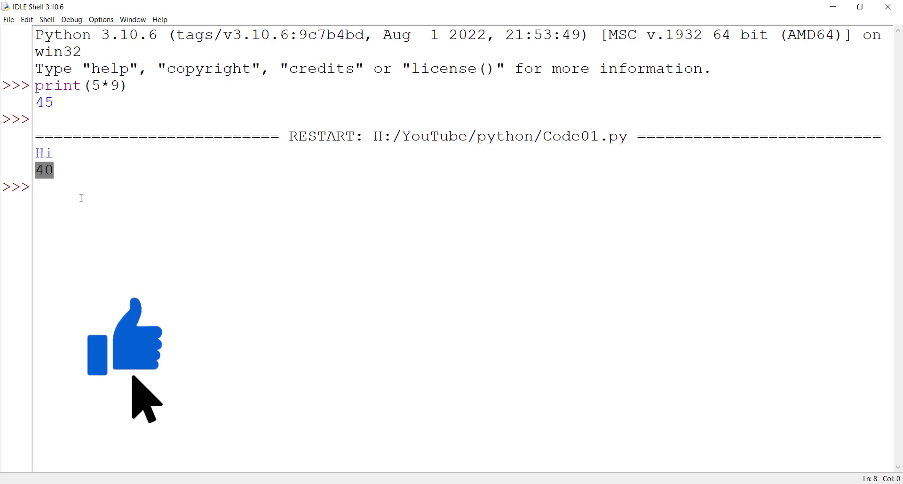
key("alt+Tab")
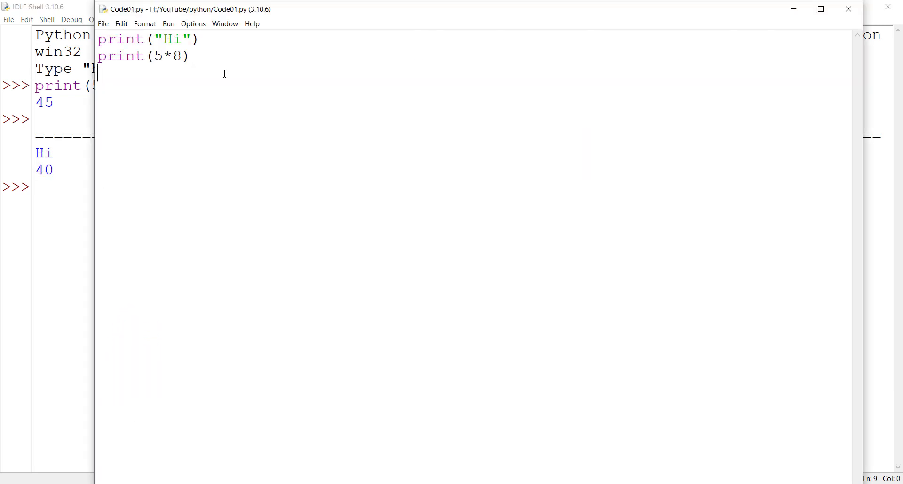
left_click_drag(230, 64, 92, 35)
left_click(177, 141)
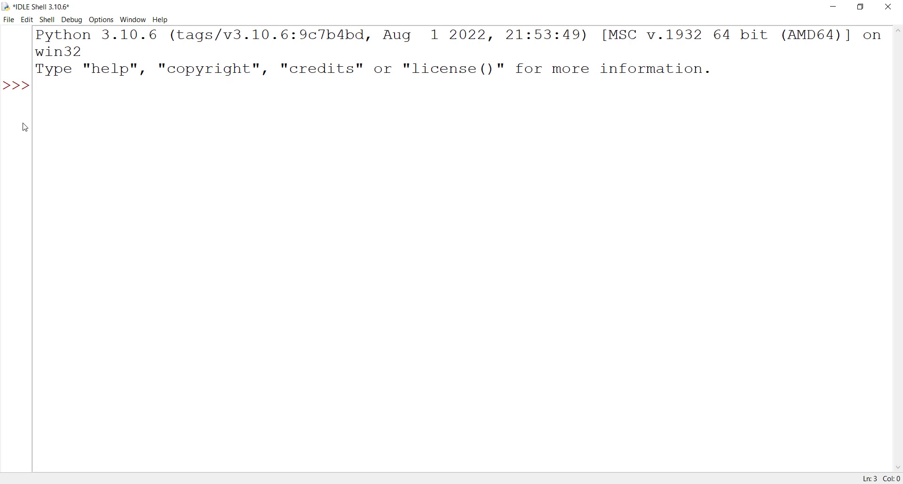
Step: Import python_version from platform and print it in the shell, showing 3.10.6
type("from platform i")
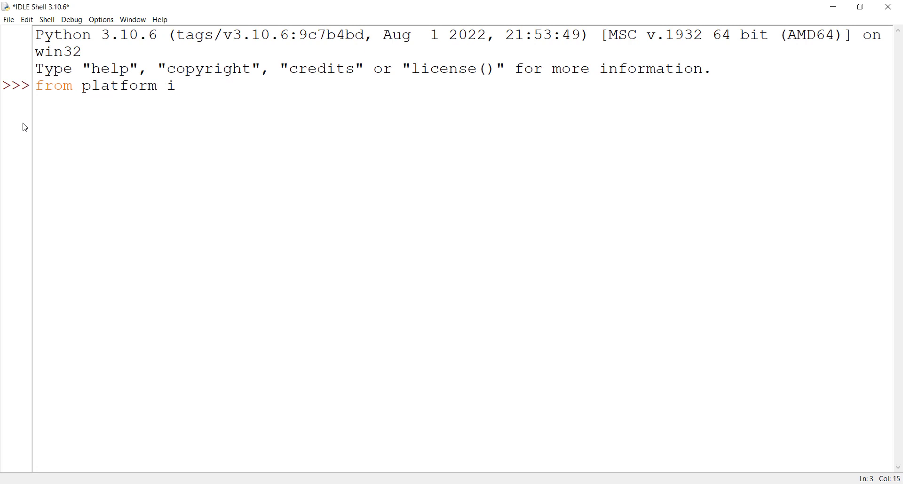
type("mport python_version")
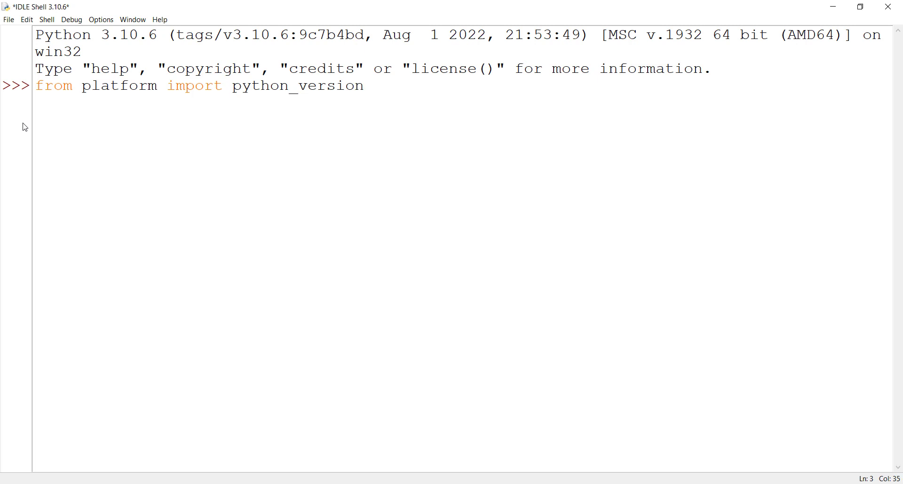
key("Return")
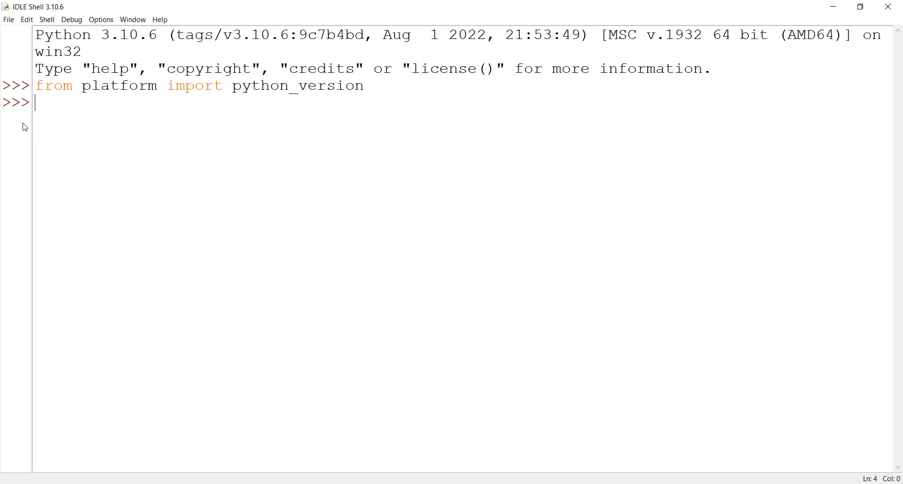
type("print()")
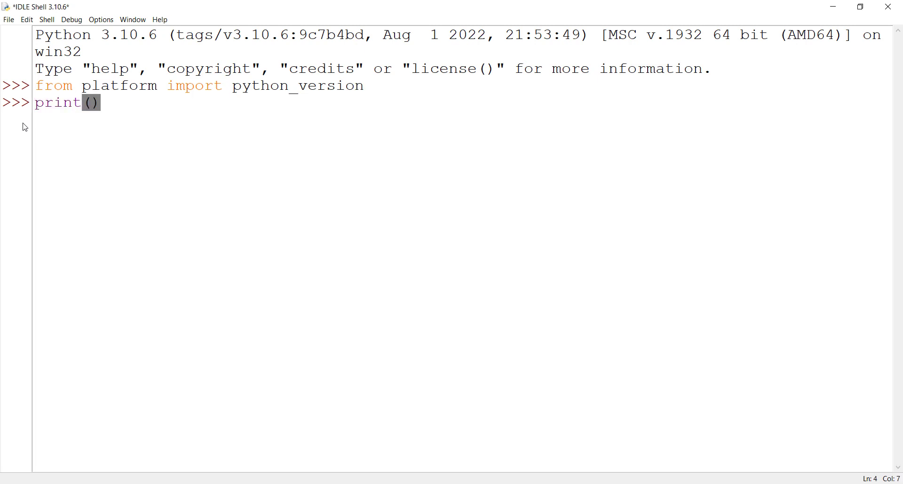
key("Left")
type("python")
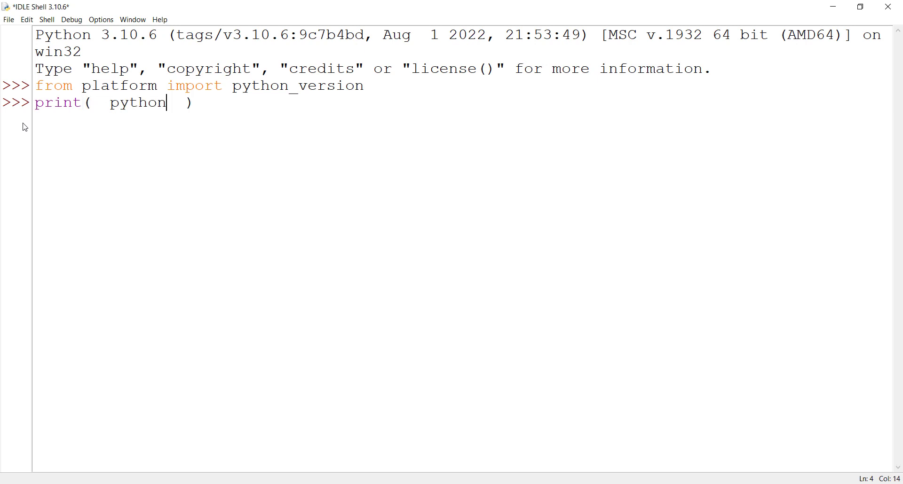
type("_version()")
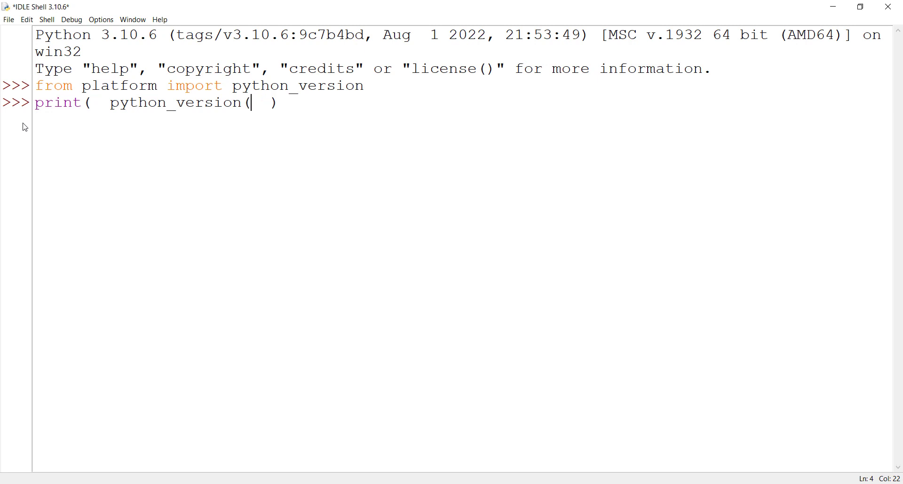
key("End")
key("Return")
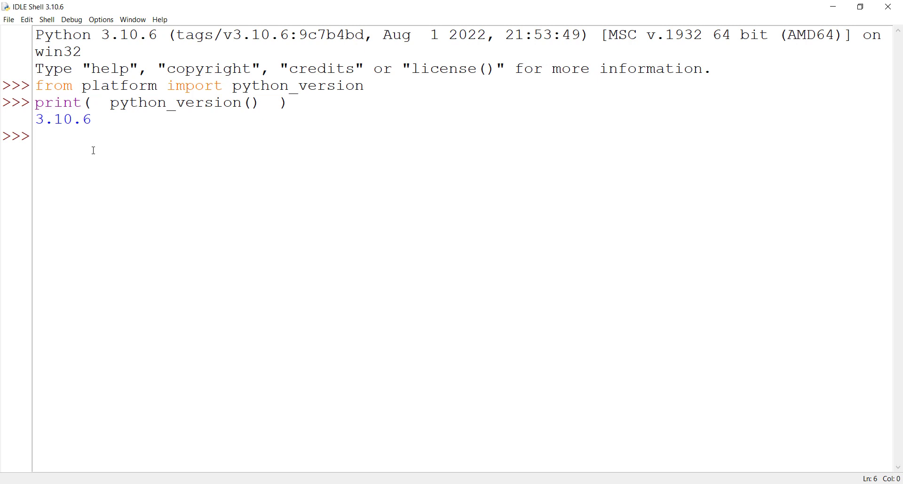
key("alt+Tab")
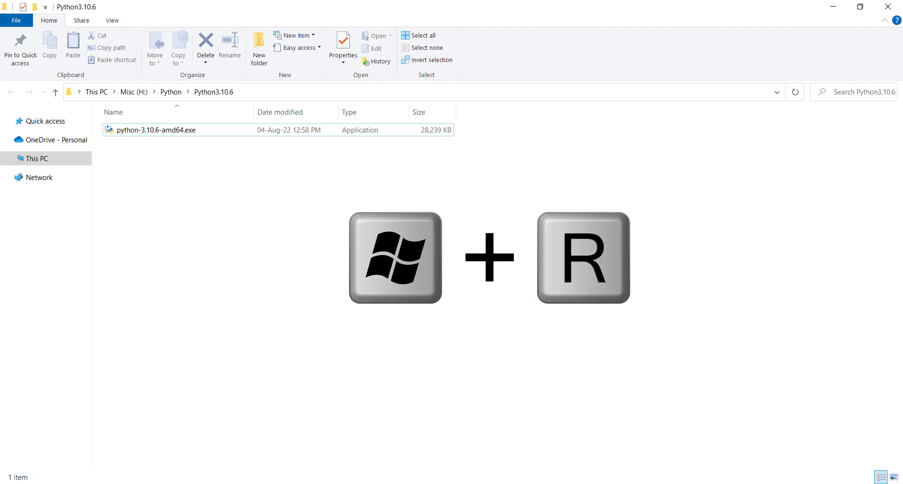
Step: Open Command Prompt, start python, and run print(5*7) to get 35
key("super+r")
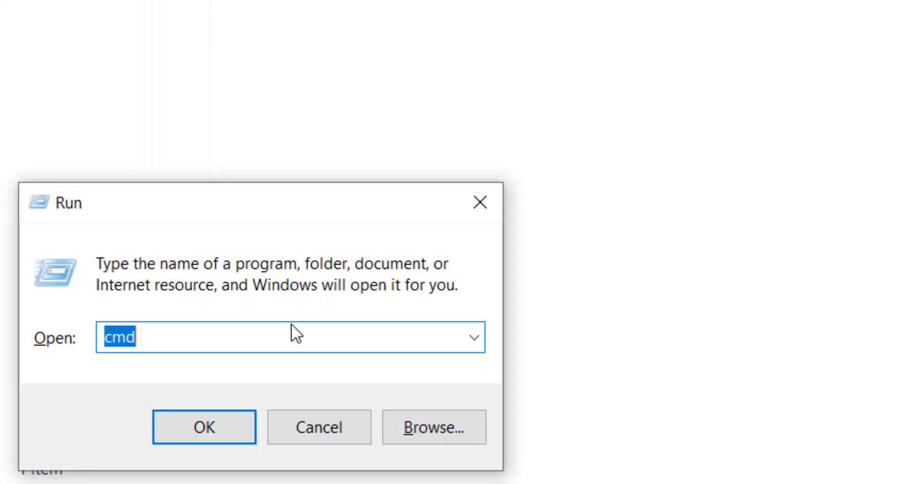
left_click(202, 426)
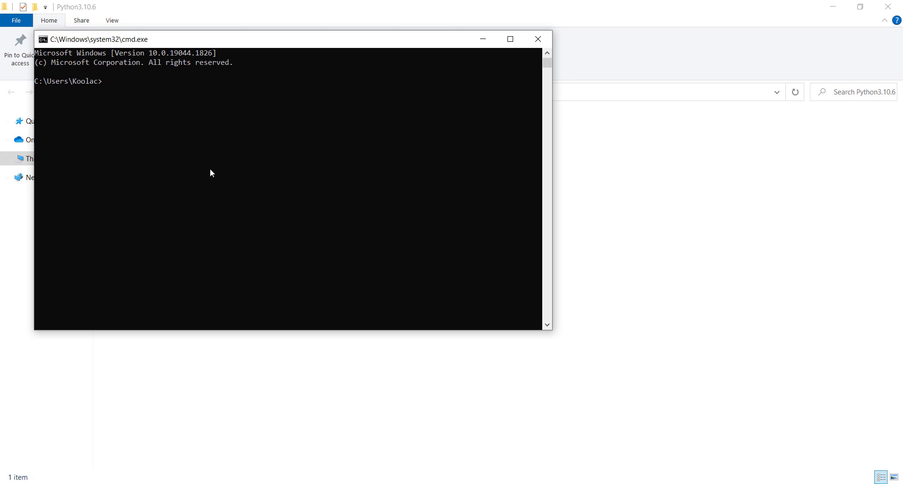
left_click_drag(182, 37, 323, 121)
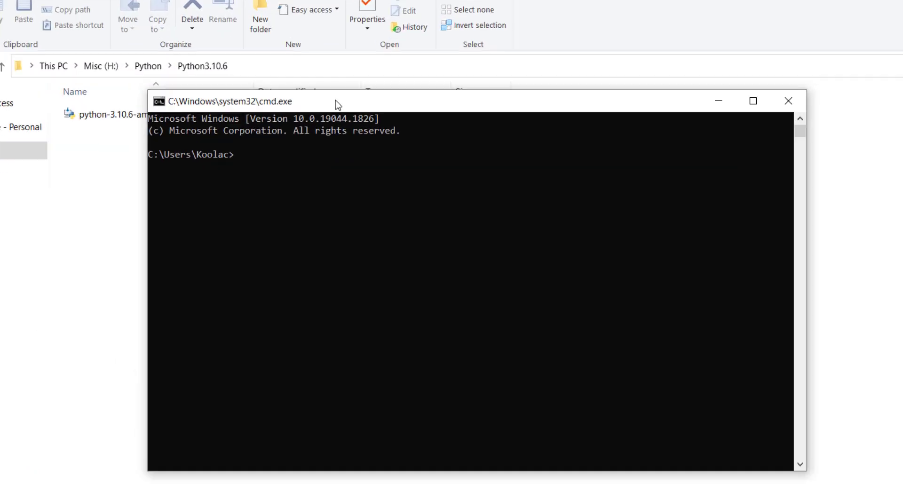
type("pytho")
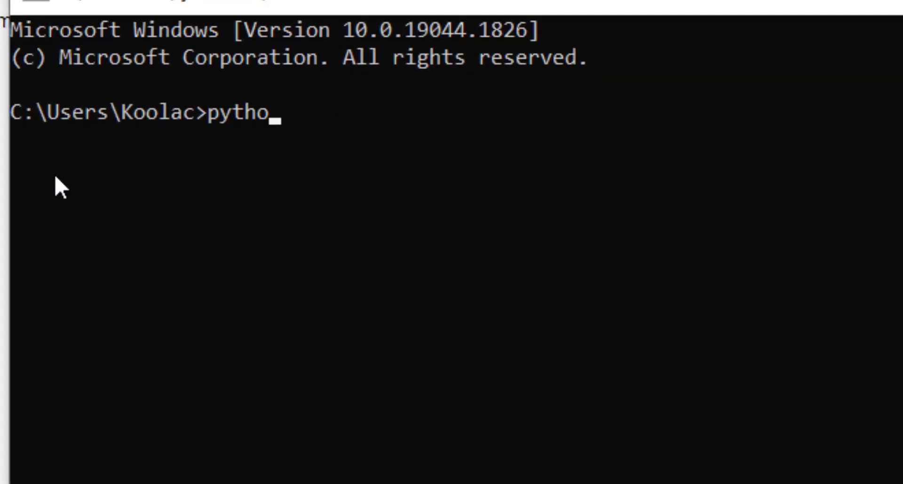
type("n")
key("Return")
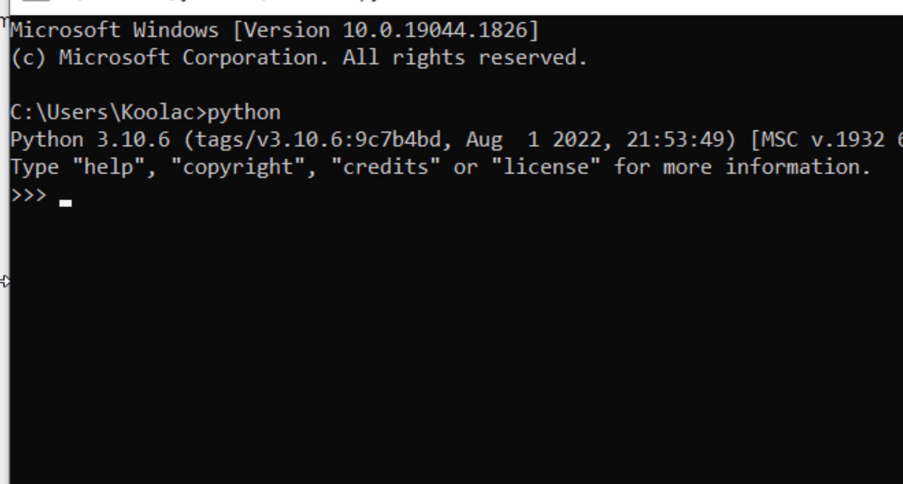
type("pri")
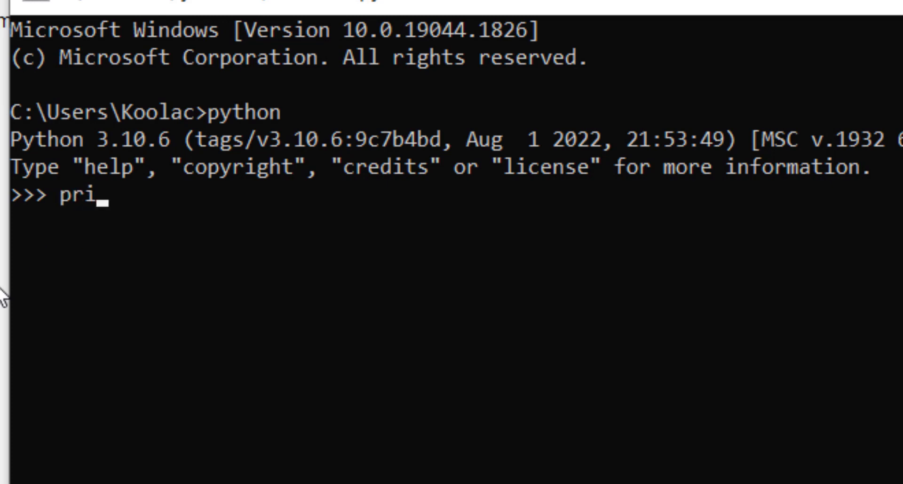
type("nt(5*7")
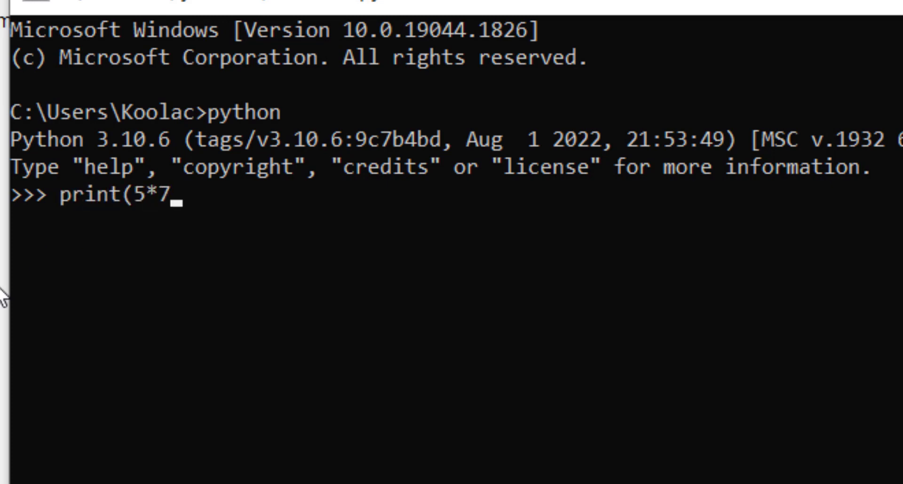
type(")")
key("Return")
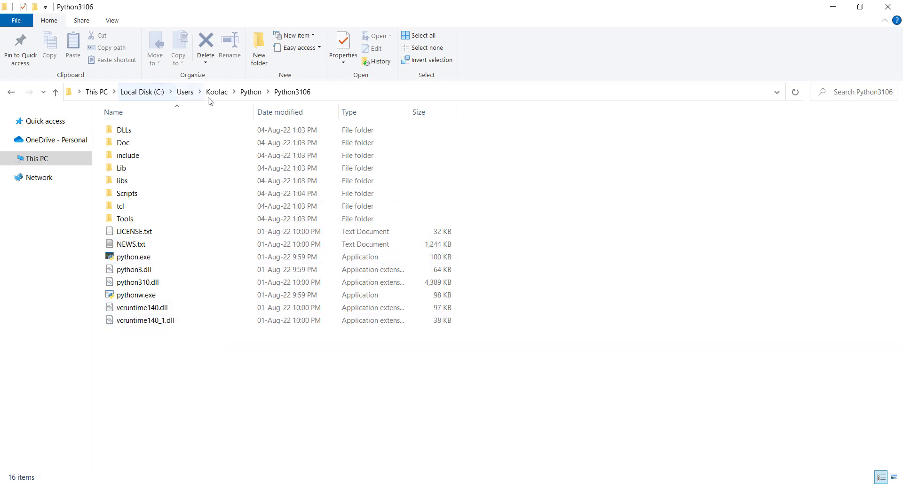
Step: Check python.exe's file version 3.10.6150.1013, then toggle file name extensions off and back on
left_click(133, 262)
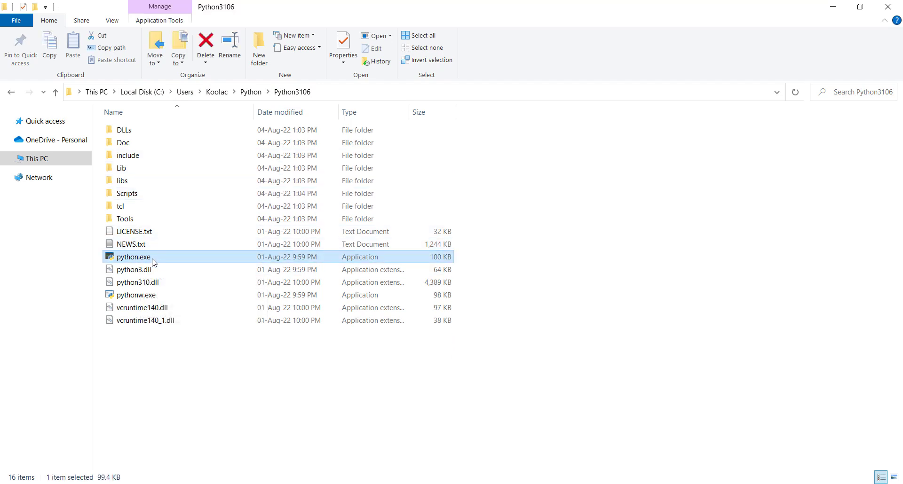
mouse_move(141, 263)
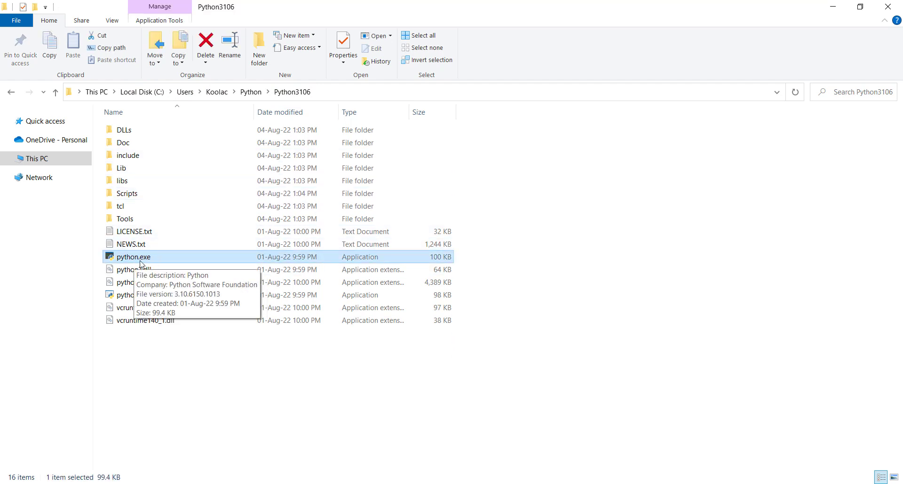
left_click(112, 20)
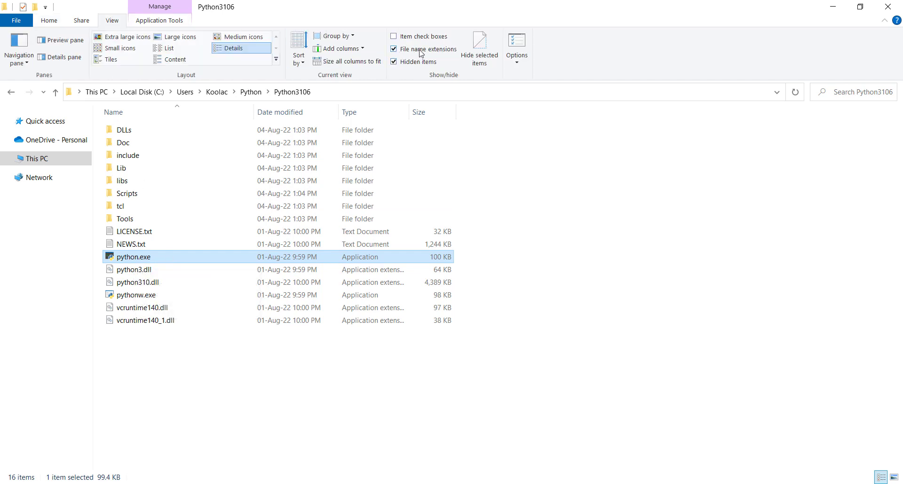
left_click(398, 50)
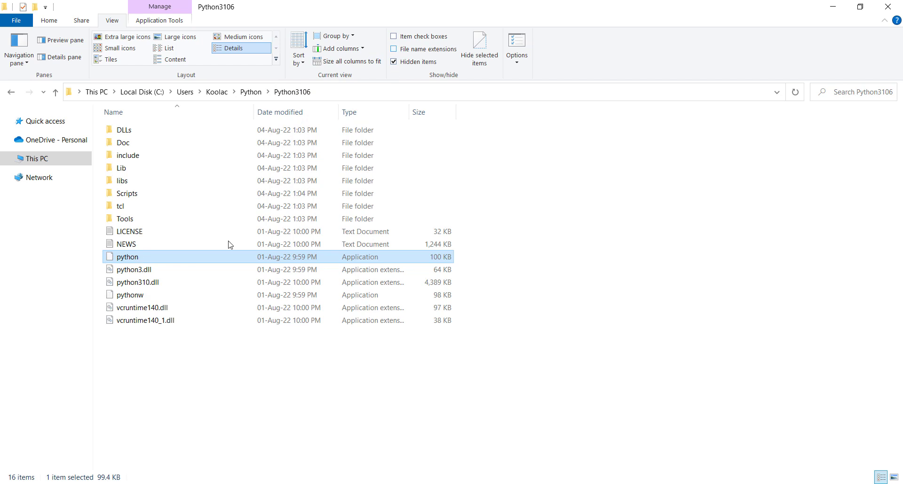
left_click(396, 50)
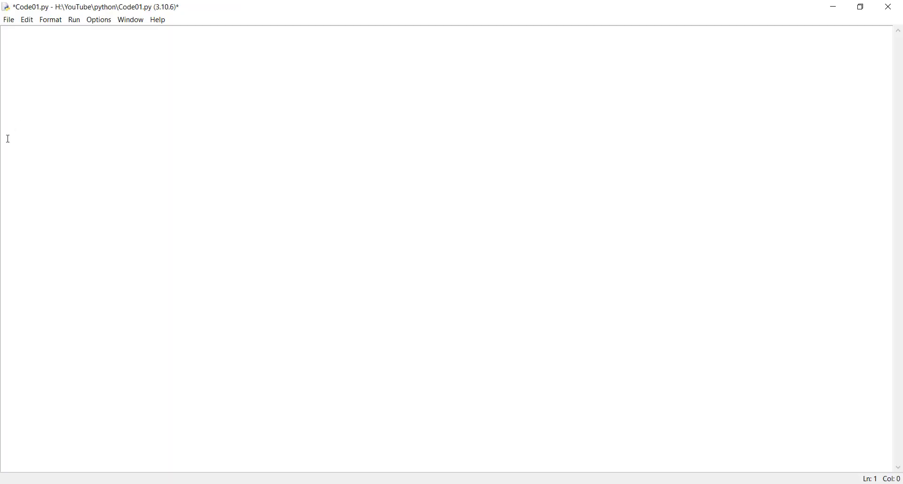
Step: Write import random as line 1 of Code01.py and begin line 2 with random.randint()
type("import random")
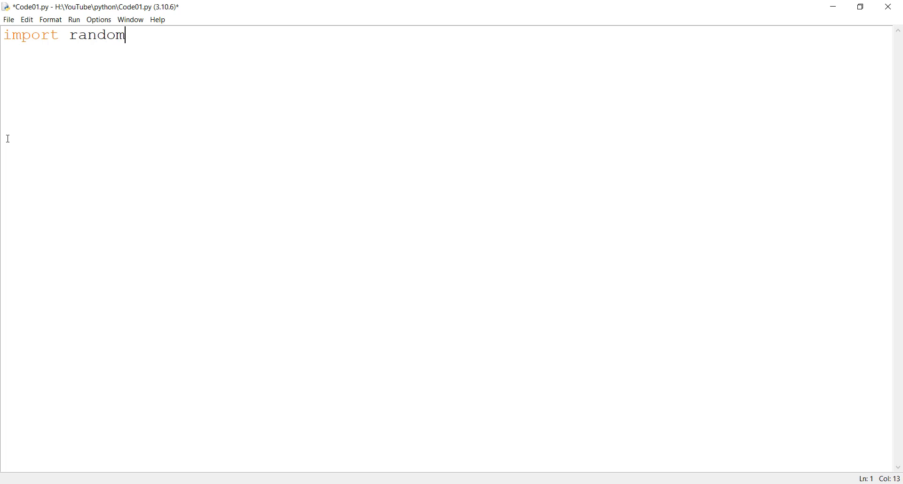
key("Return")
type("random.ran")
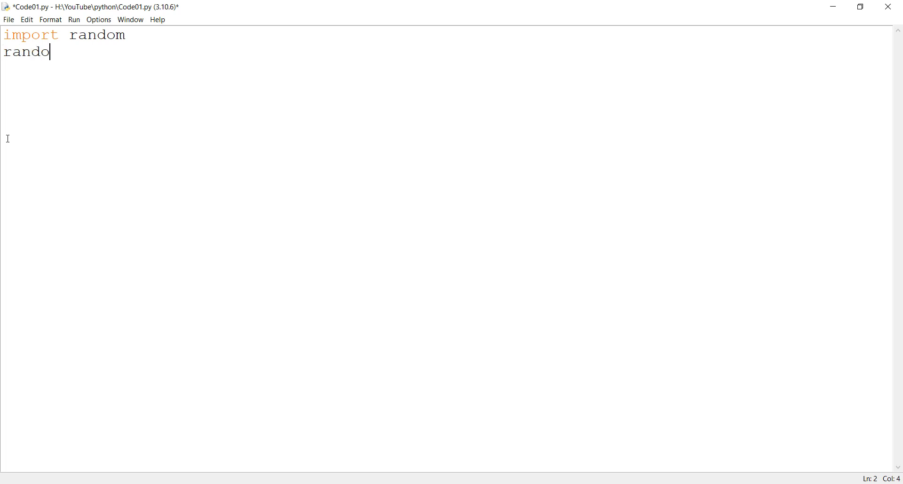
type("dint()")
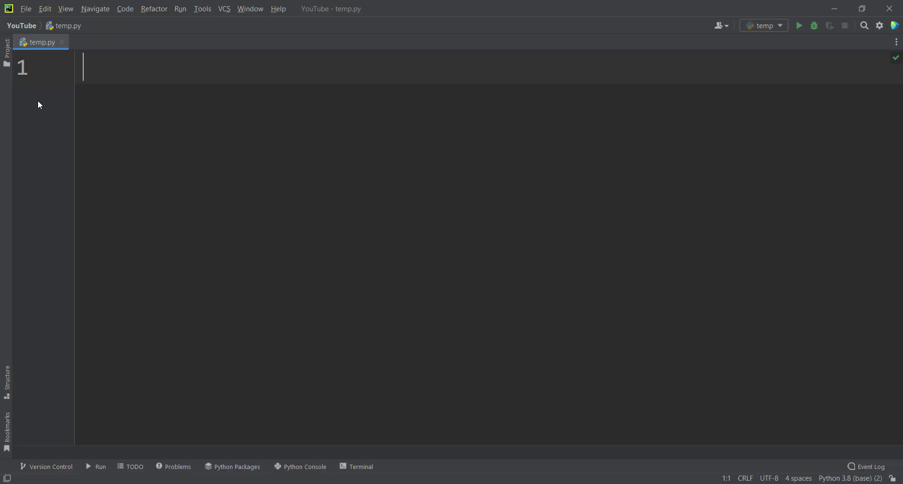
Step: Enter import random in temp.py using autocomplete, then start line 2 with random.ran
type("import ran")
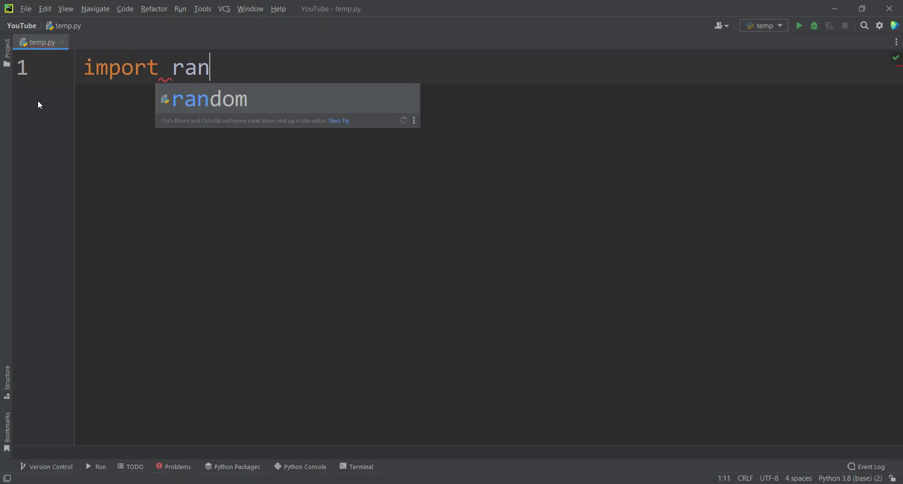
key("Return")
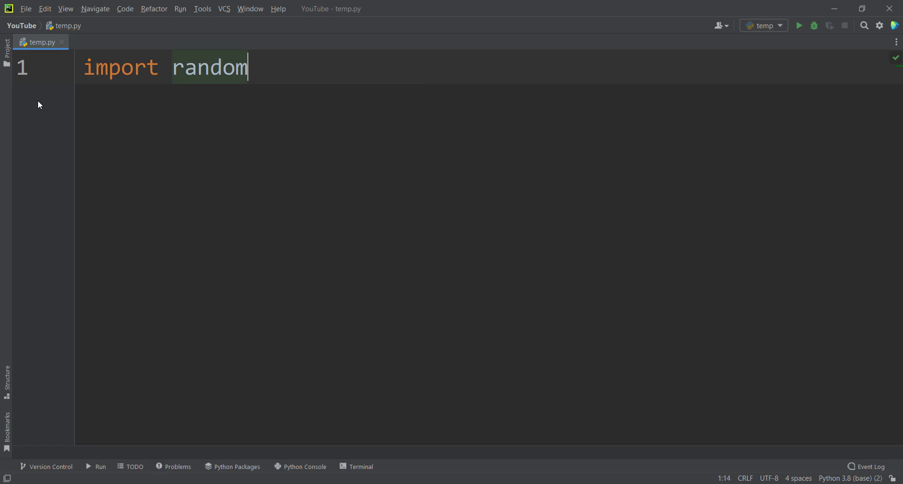
key("Return")
type("ran")
key("Return")
type(".ra")
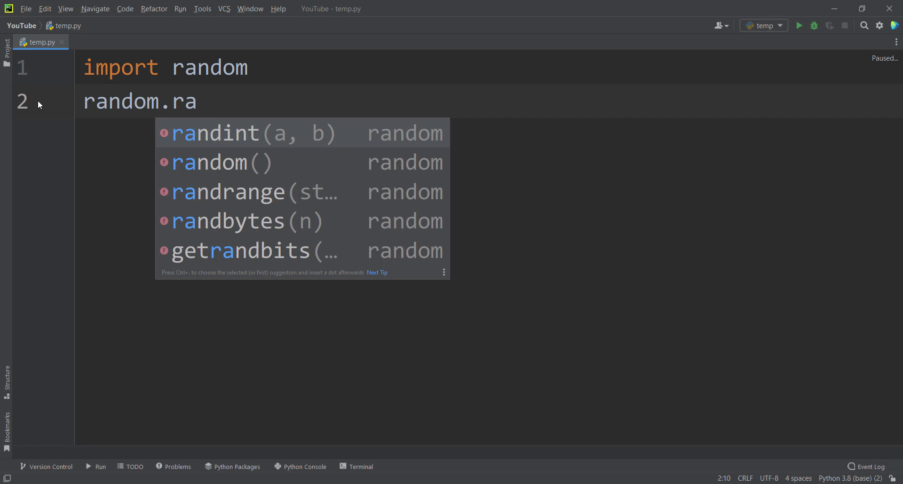
type("n")
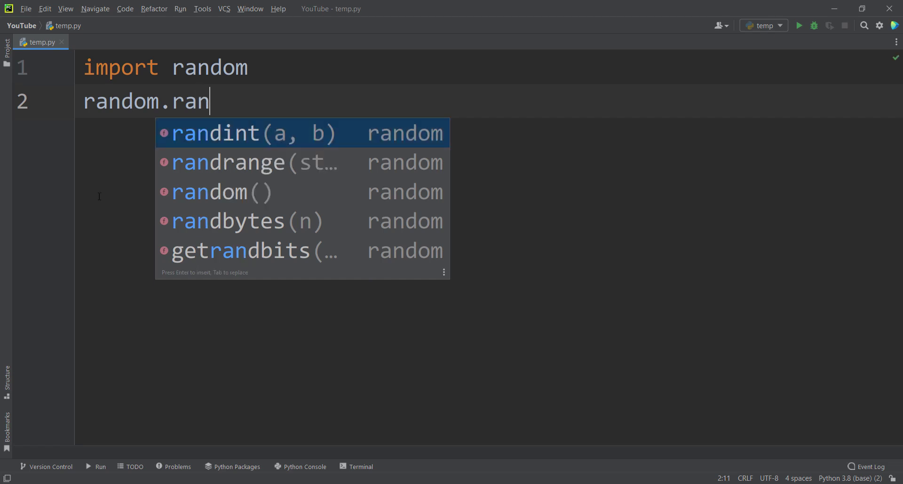